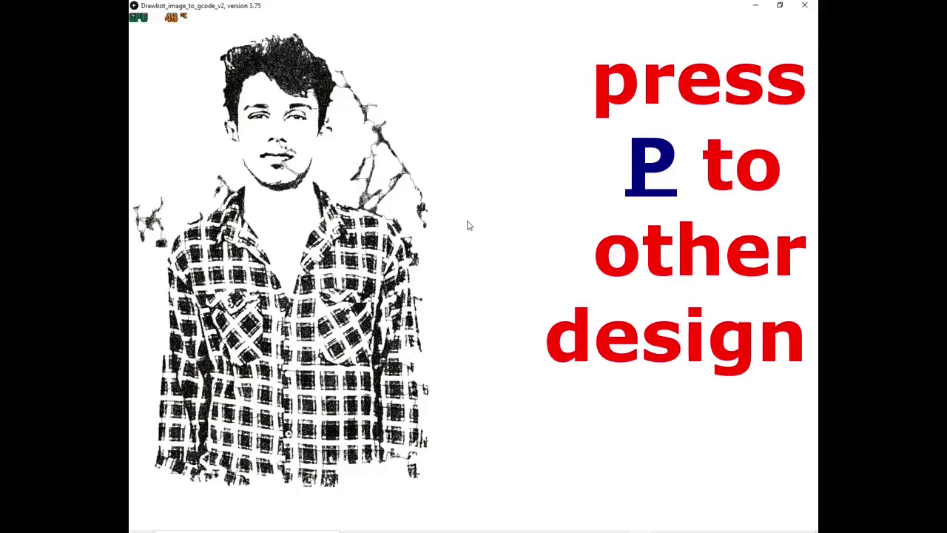
- Cycle through the drawing styles until the portrait appears as light, sparse cross-hatched sketch lines
key(p)
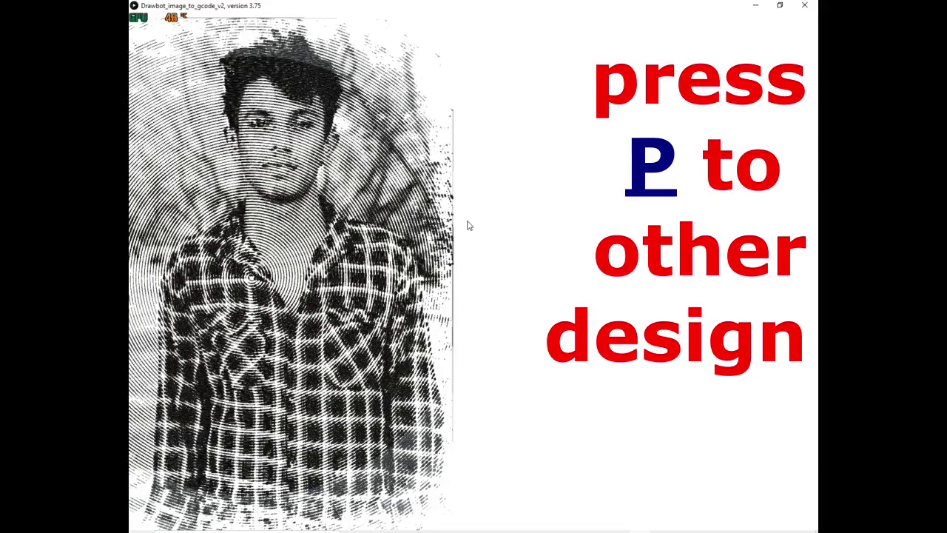
key(p)
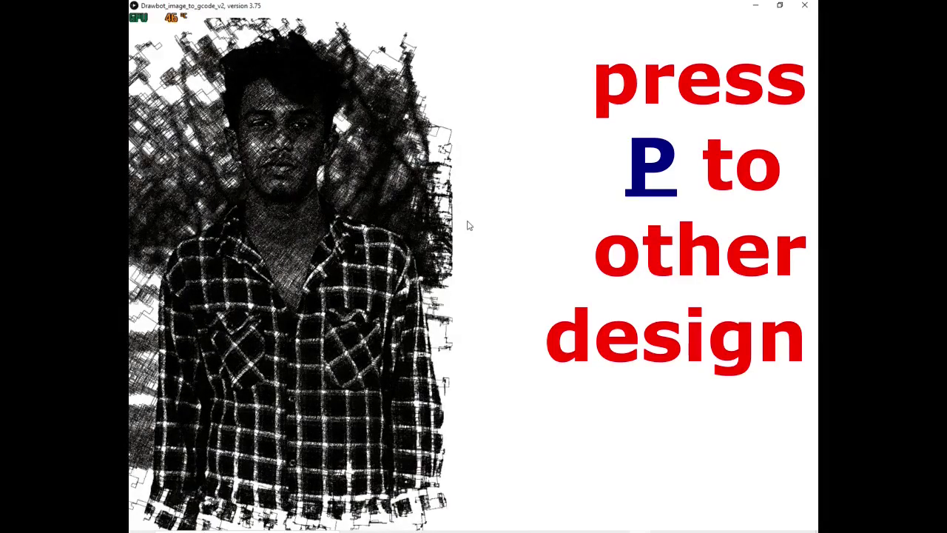
key(p)
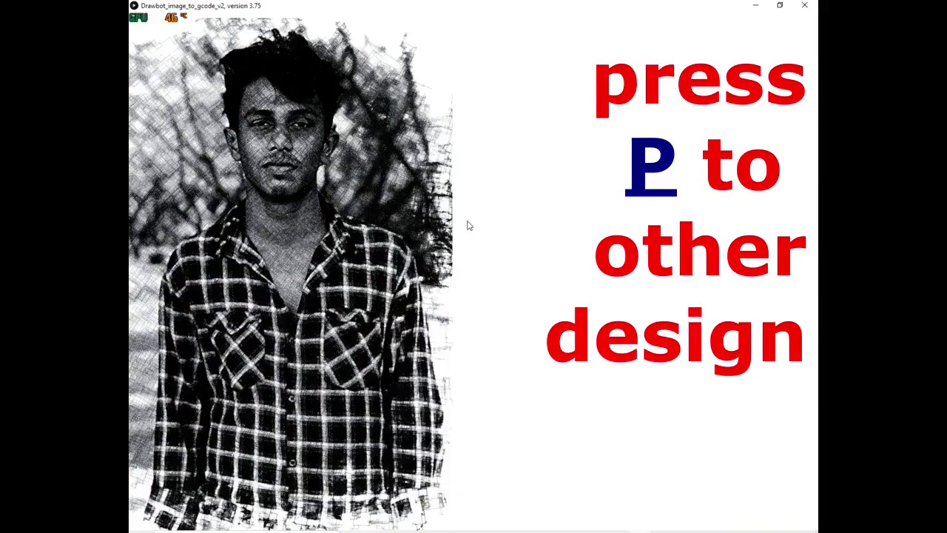
key(p)
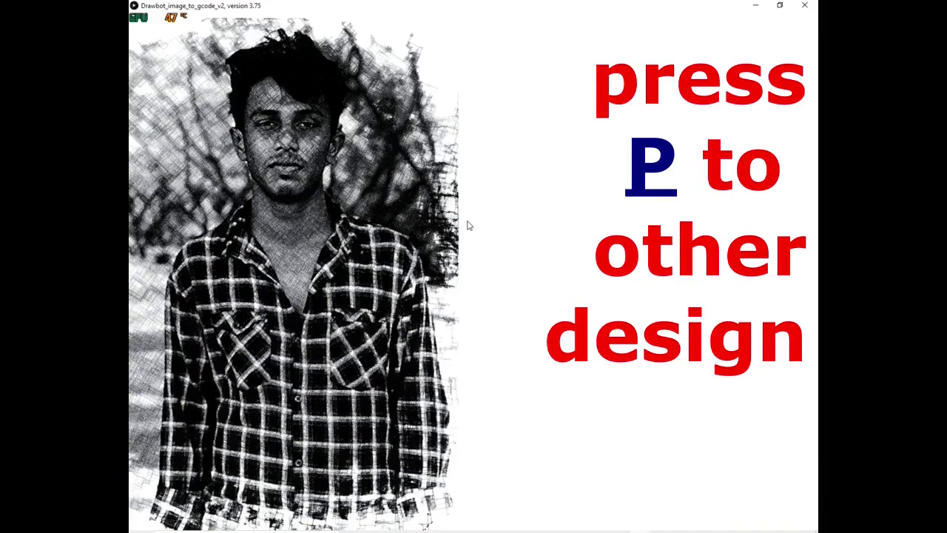
key(p)
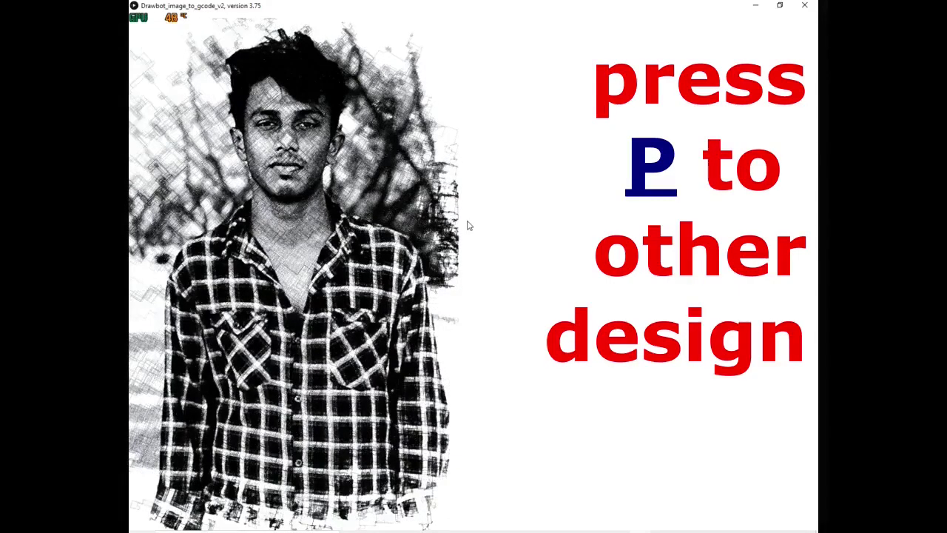
key(p)
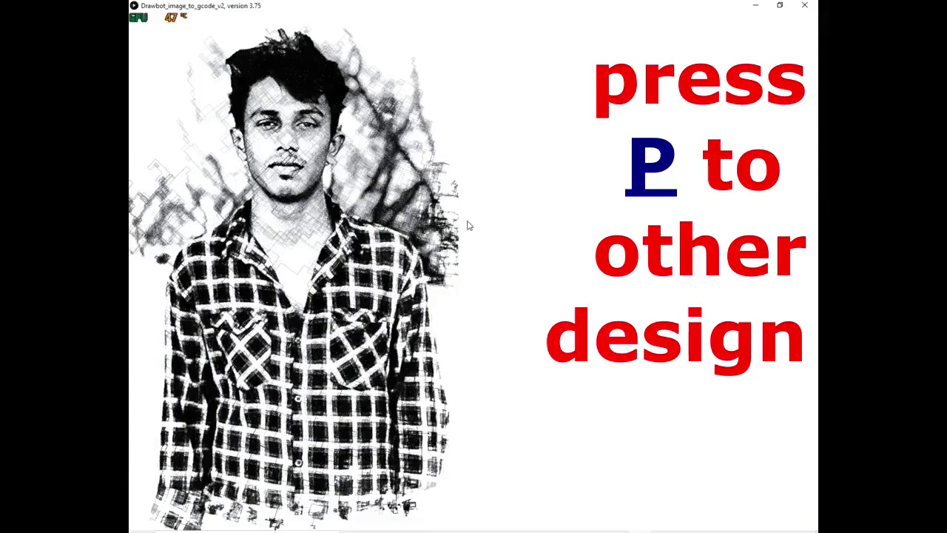
key(p)
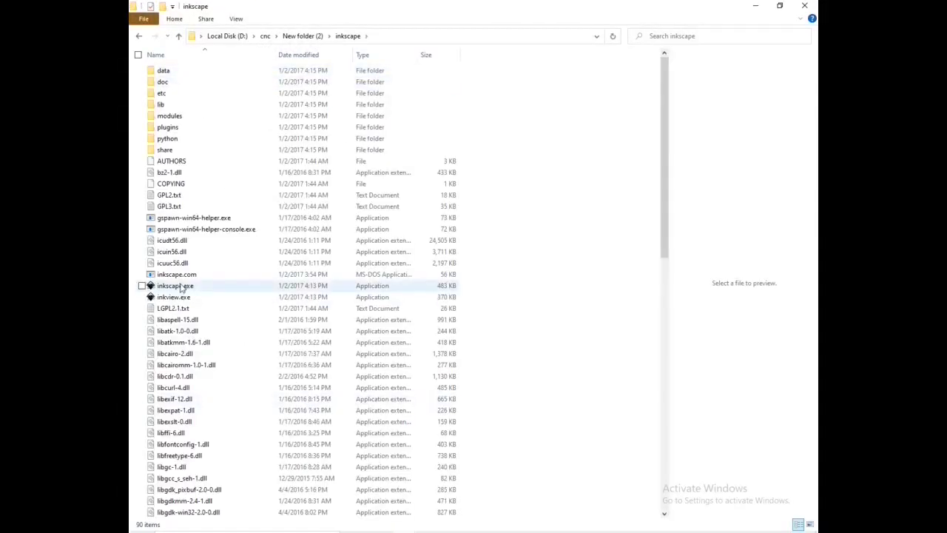
- Launch Inkscape and confirm in Document Properties that the page is A4 portrait, 210 × 297 mm
click(209, 287)
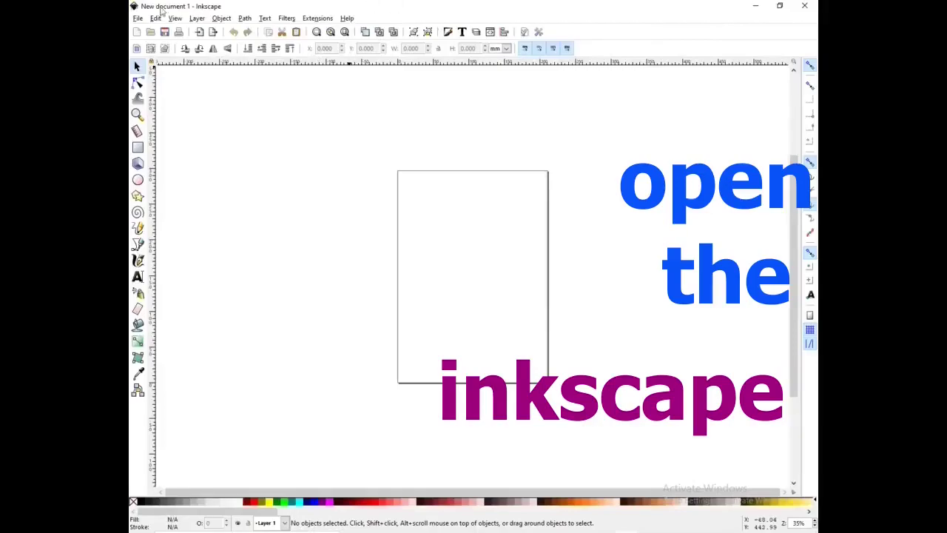
click(137, 18)
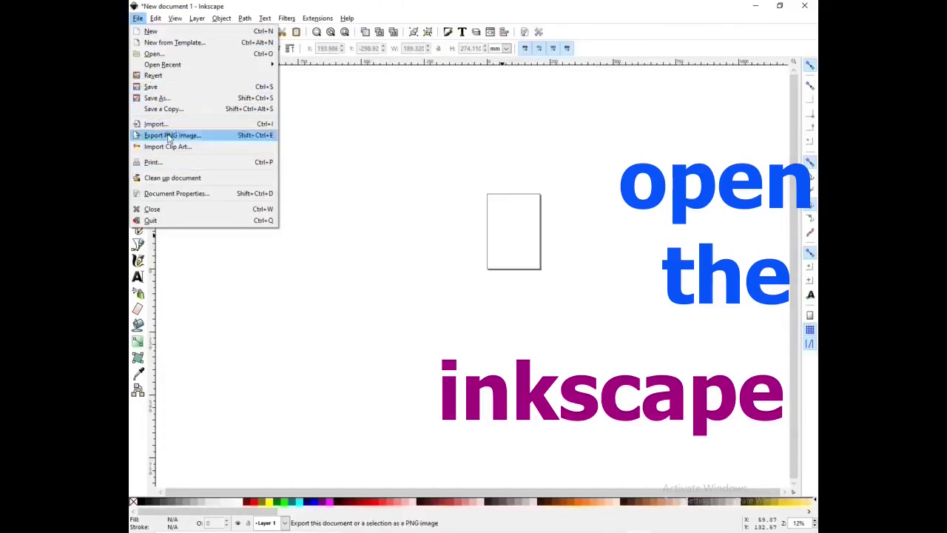
click(185, 194)
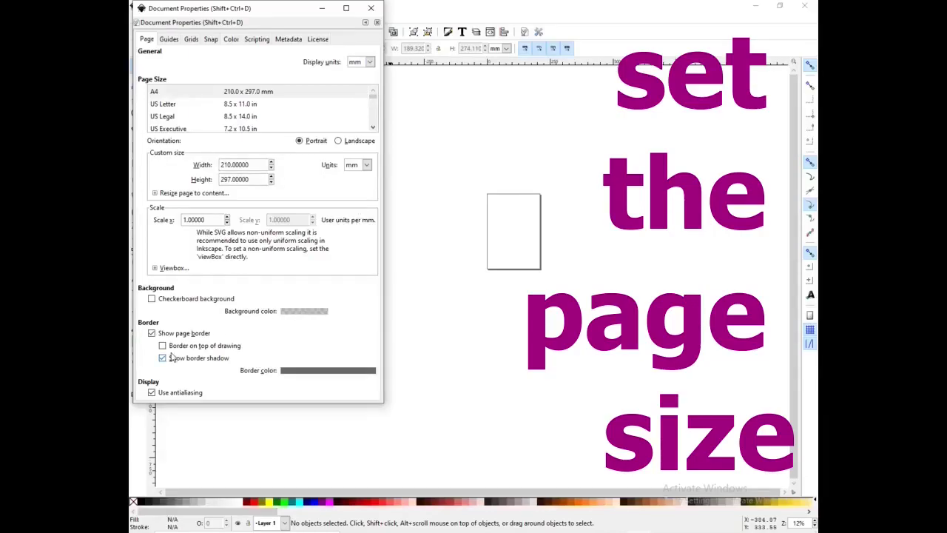
click(371, 7)
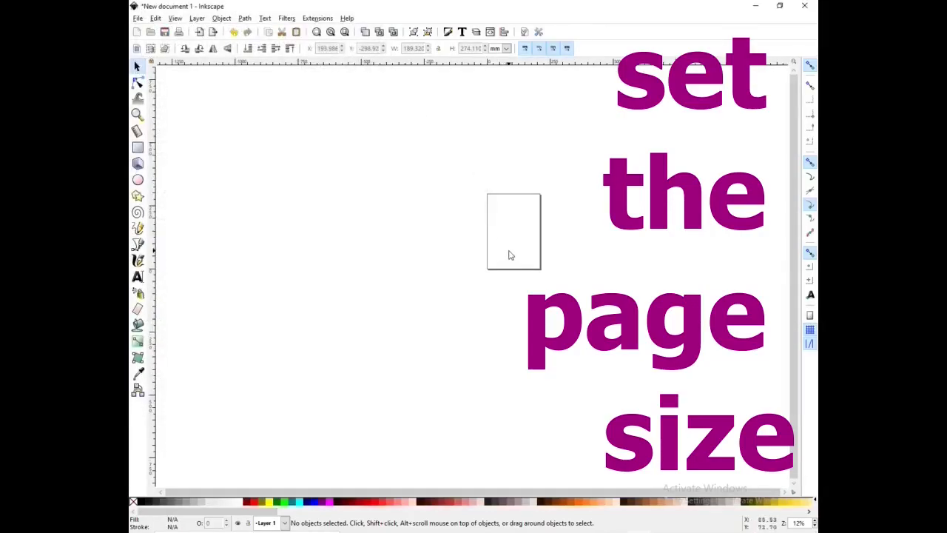
- Fit the whole page in view and shrink the Inkscape window over File Explorer
key(ctrl)
key(5)
click(138, 18)
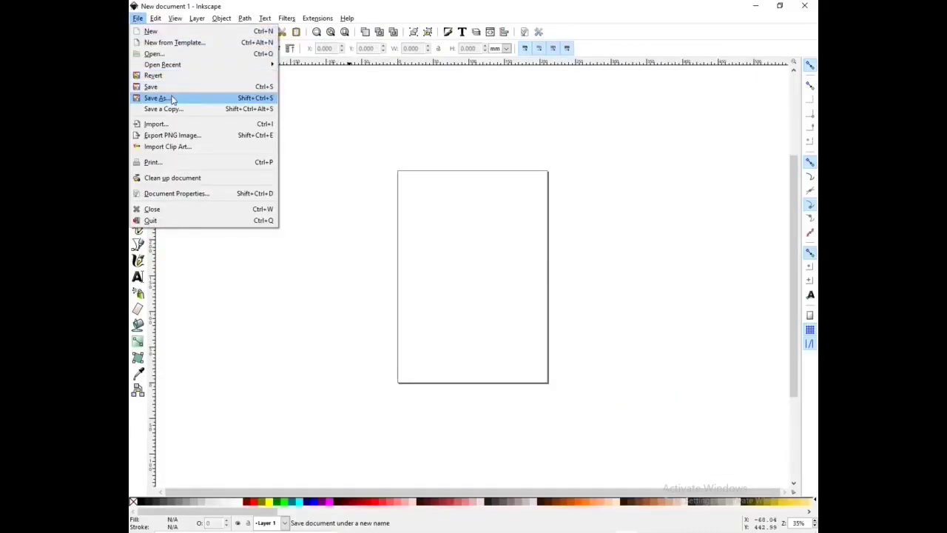
click(355, 129)
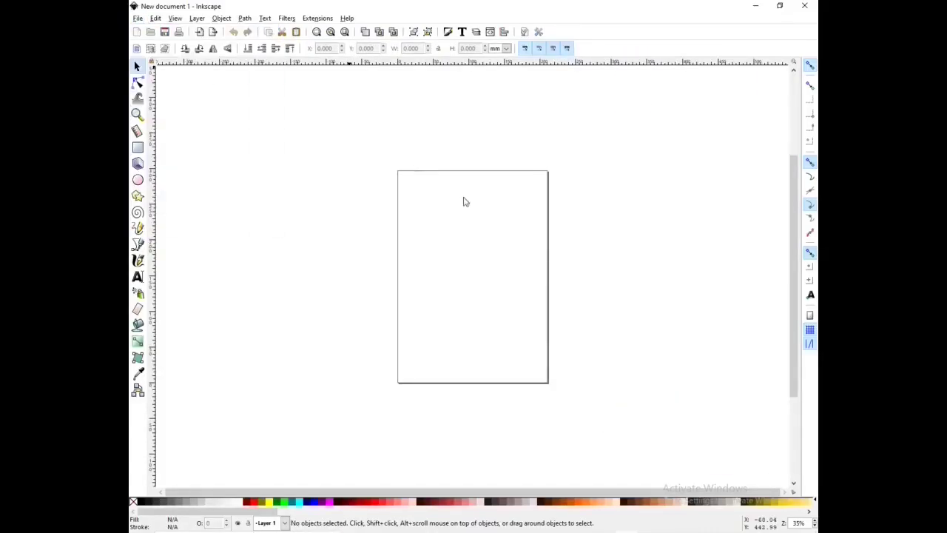
drag(465, 4, 472, 37)
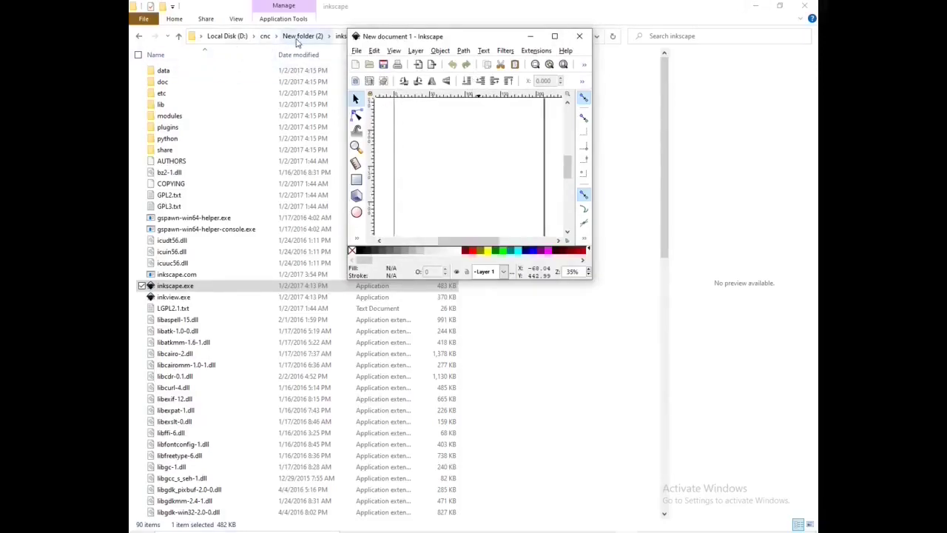
- Show the contents of Local Disk (D:) in File Explorer and resize the Explorer window
click(226, 35)
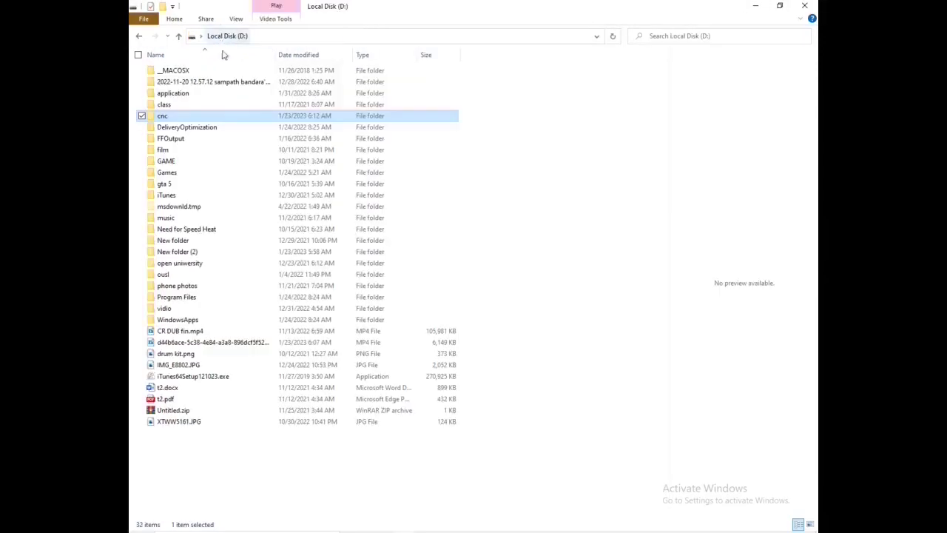
click(186, 421)
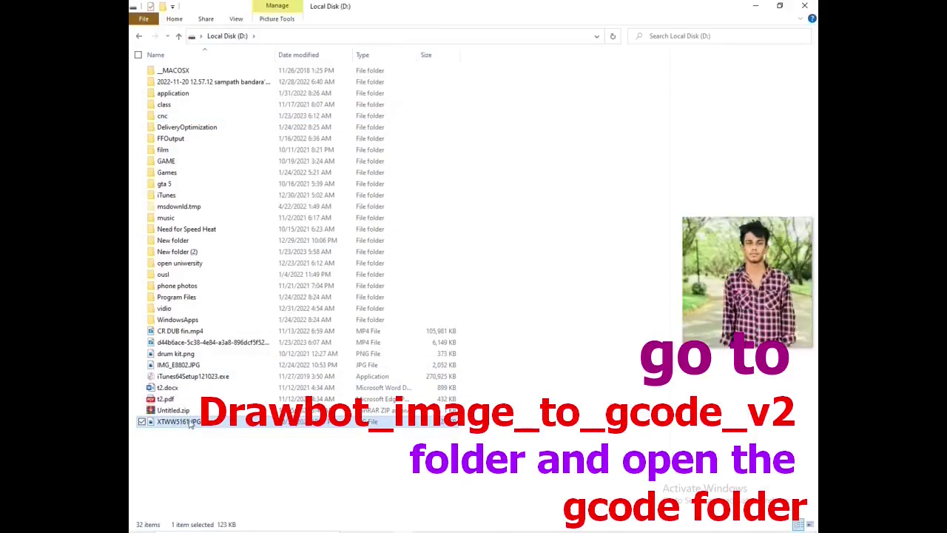
drag(464, 9, 433, 124)
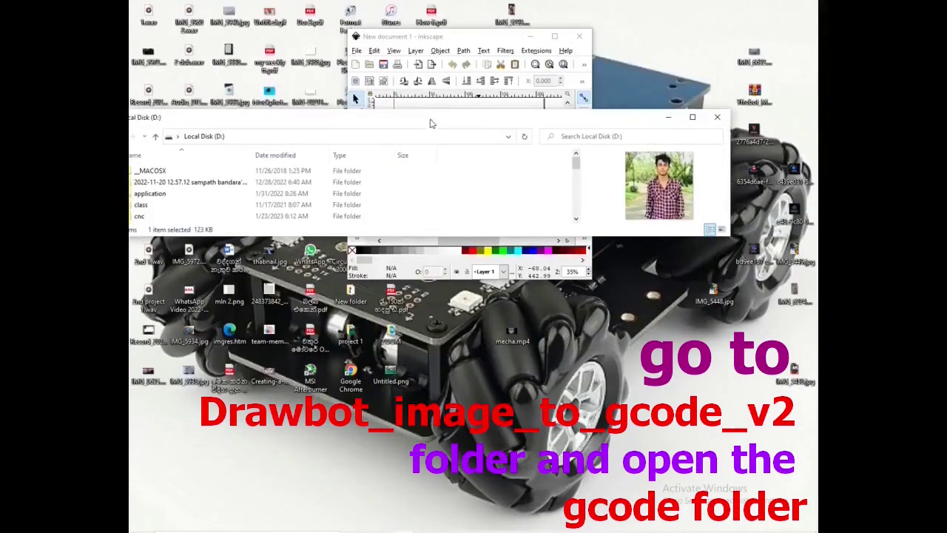
double_click(432, 125)
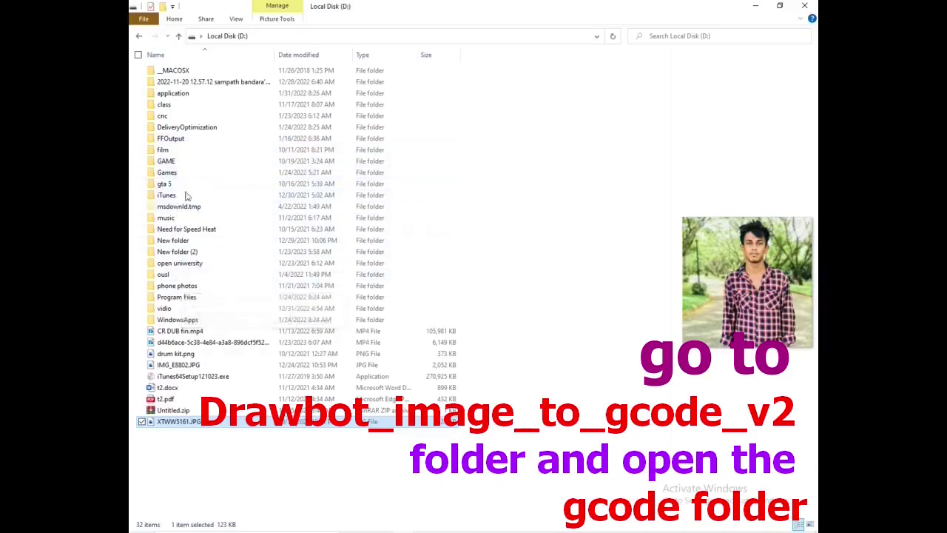
click(190, 267)
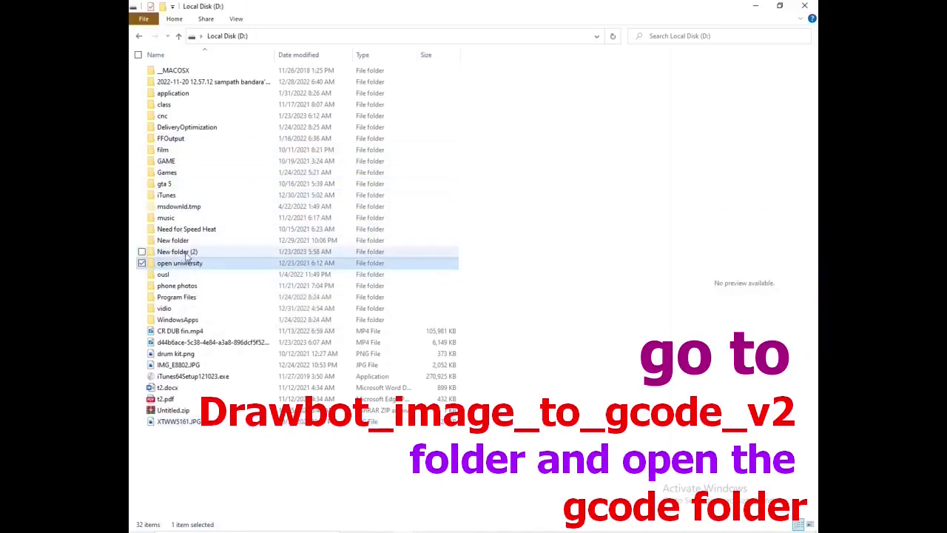
- Browse to cnc\New folder\Drawbot_image_to_gcode_v2\gcode and drag gcode_XTWW5161.svg onto the Inkscape page
double_click(171, 116)
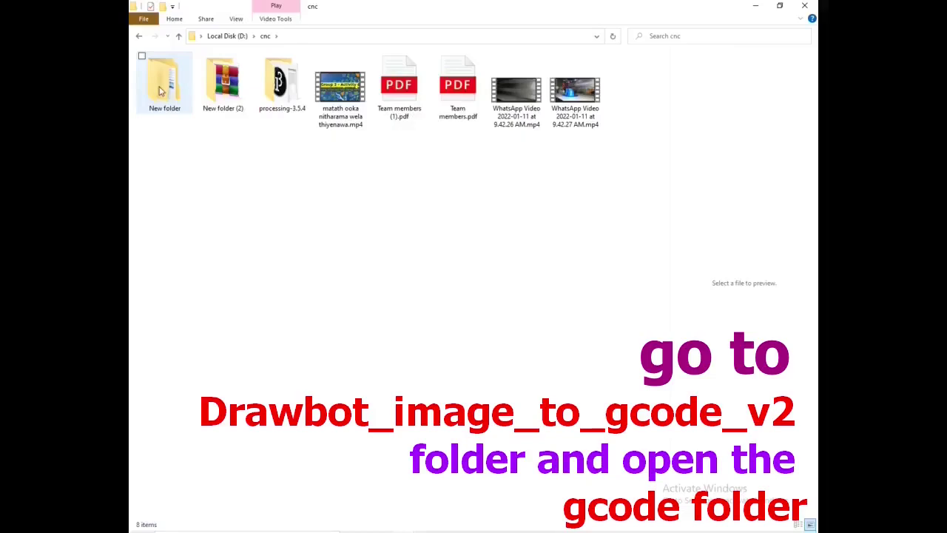
double_click(161, 90)
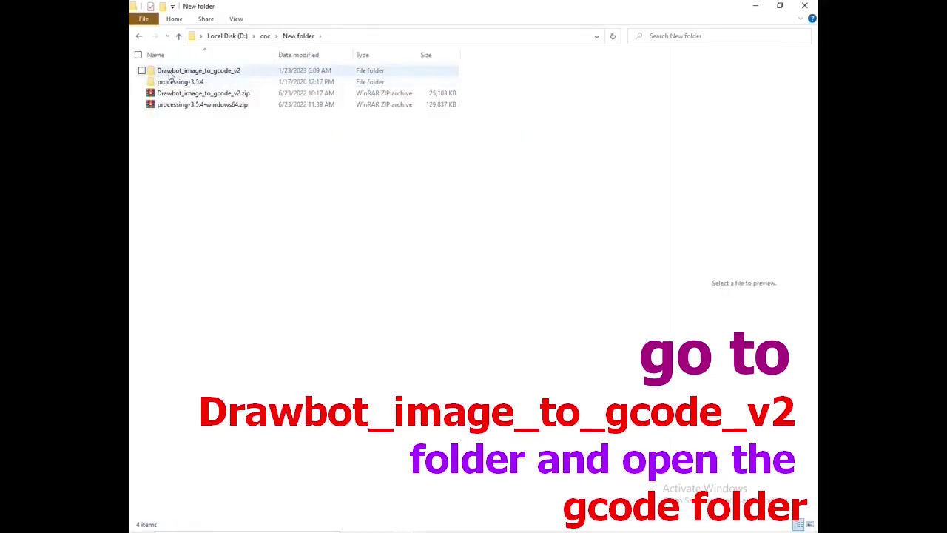
click(169, 74)
double_click(169, 73)
double_click(166, 82)
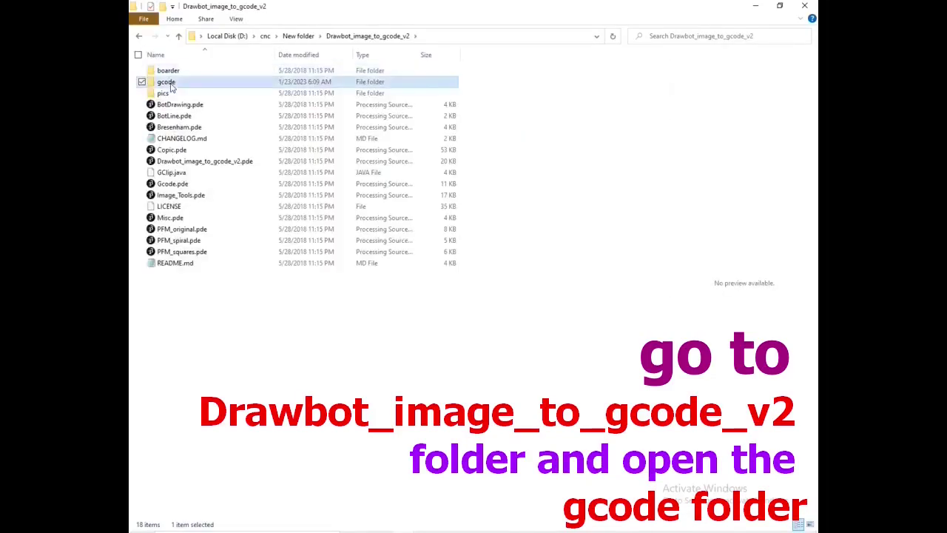
click(166, 82)
drag(294, 6, 285, 172)
drag(330, 237, 467, 131)
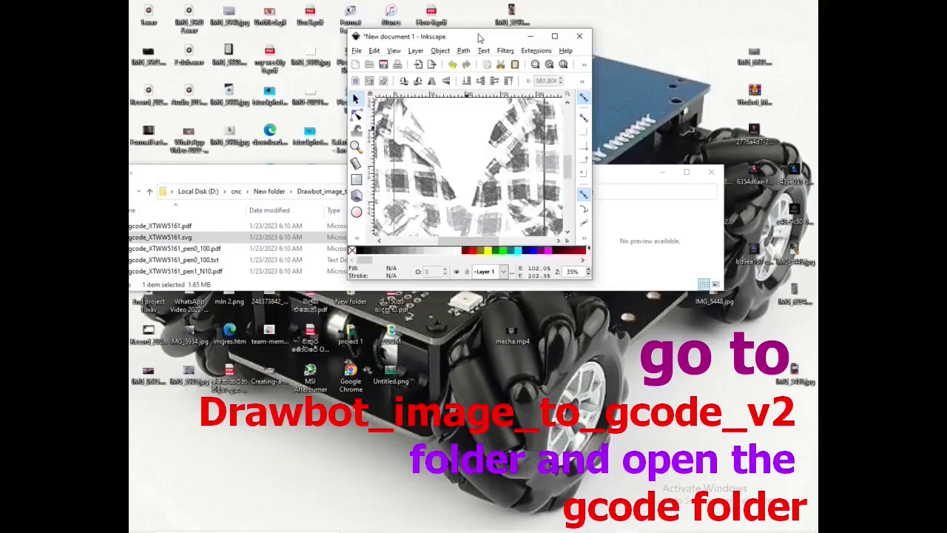
- Maximize Inkscape, select the imported portrait and scale it down to 189.320 × 274.110 mm
click(554, 37)
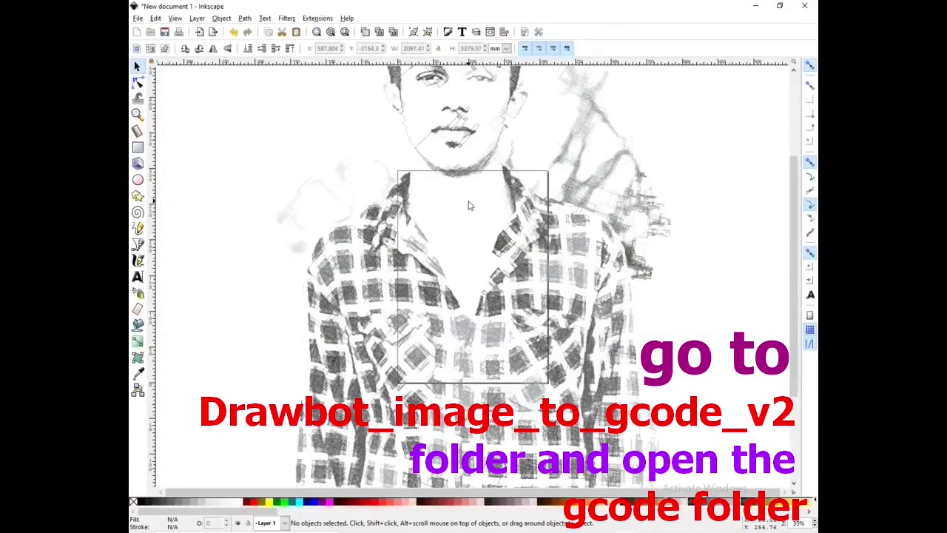
click(467, 205)
ctrl+scroll(467, 206, down, 3)
drag(446, 119, 536, 277)
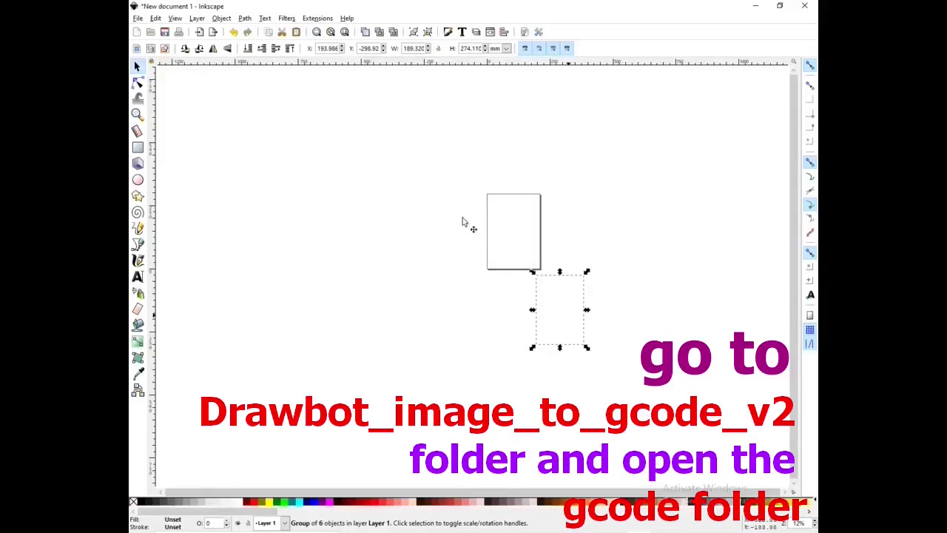
- Drag the corner handles to resize the portrait group to 251.341 × 293.341 mm
mouse_move(532, 273)
mouse_down()
mouse_move(478, 207)
mouse_move(482, 191)
mouse_up()
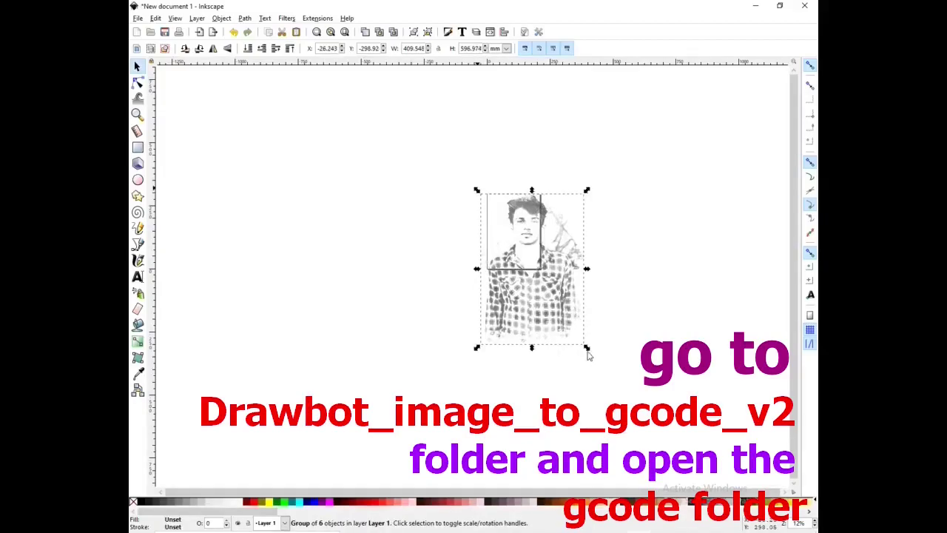
drag(588, 352, 546, 272)
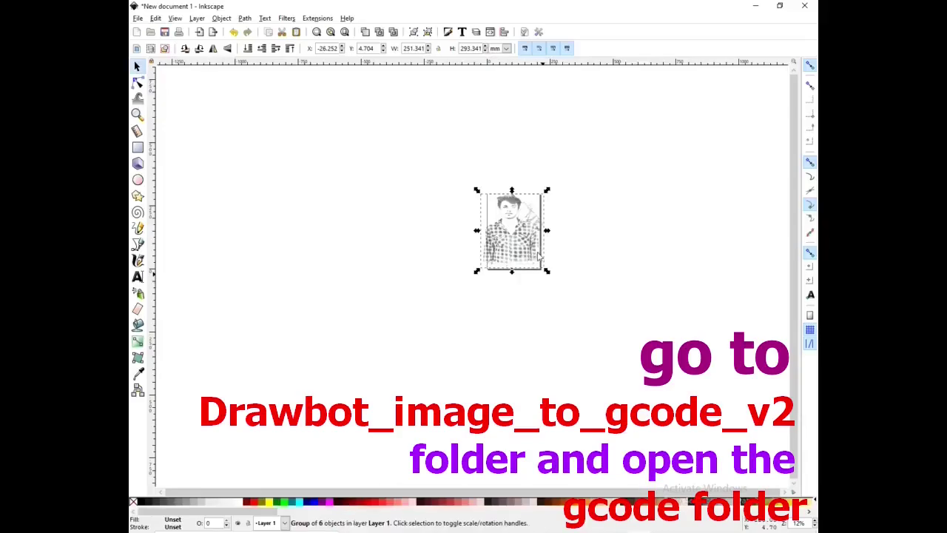
- Zoom in to inspect the portrait, zoom back out, and apply Path > Object to Path
key(z)
click(510, 249)
click(511, 250)
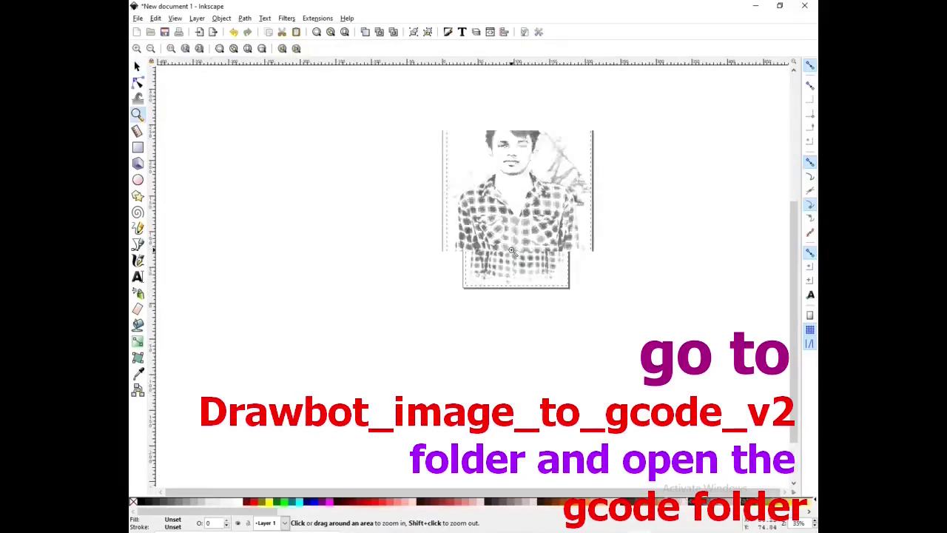
click(510, 249)
click(510, 221)
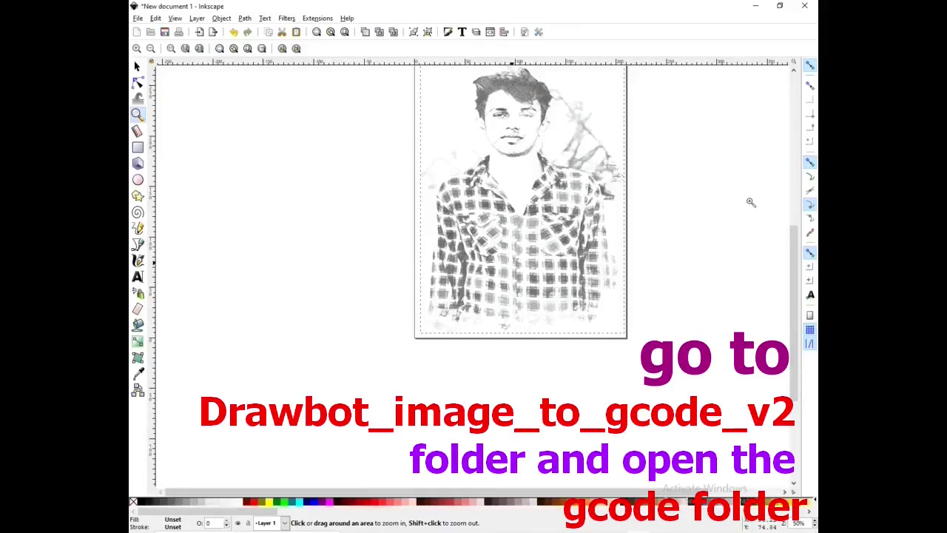
key(minus)
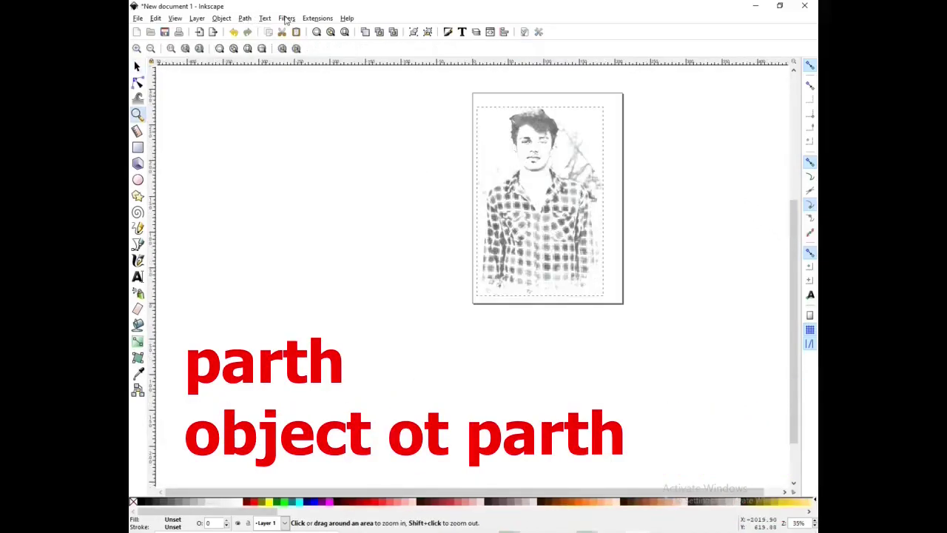
click(244, 18)
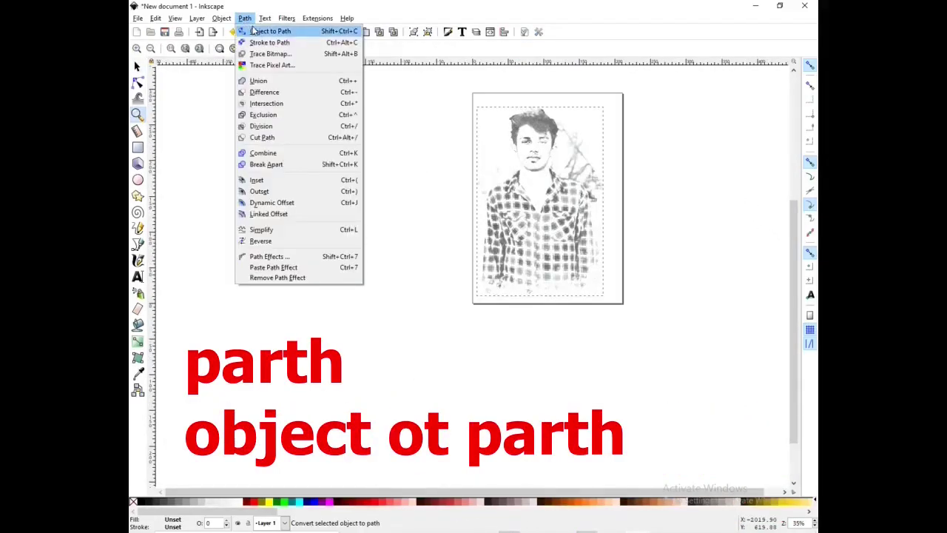
click(269, 31)
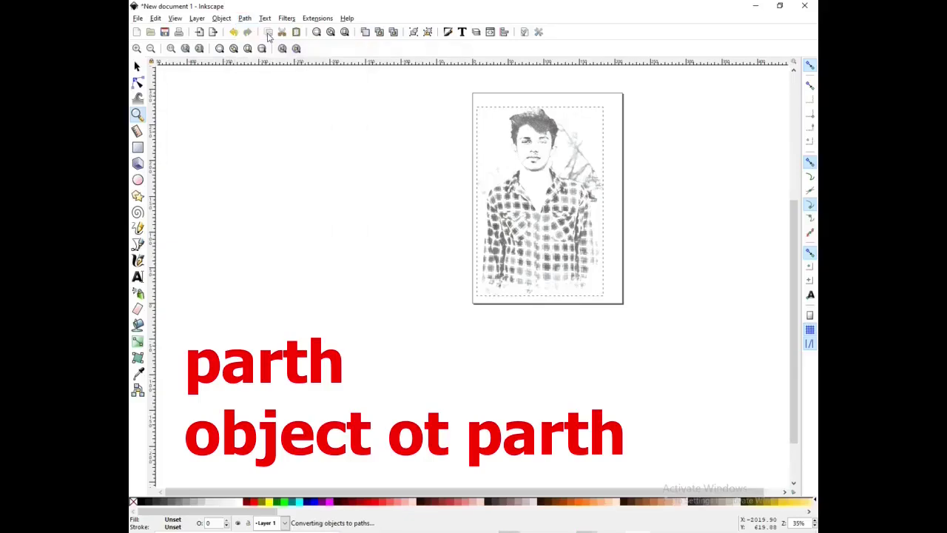
click(317, 18)
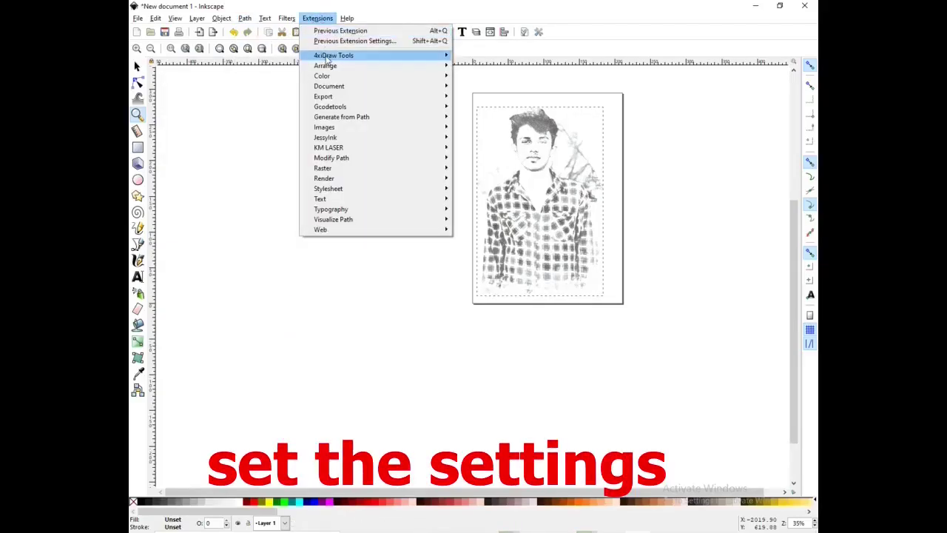
- Open Generate Pen (Servo) Gcode Tool and set down command M05, servo angles 80/10, delay 0.1
mouse_move(334, 55)
click(518, 66)
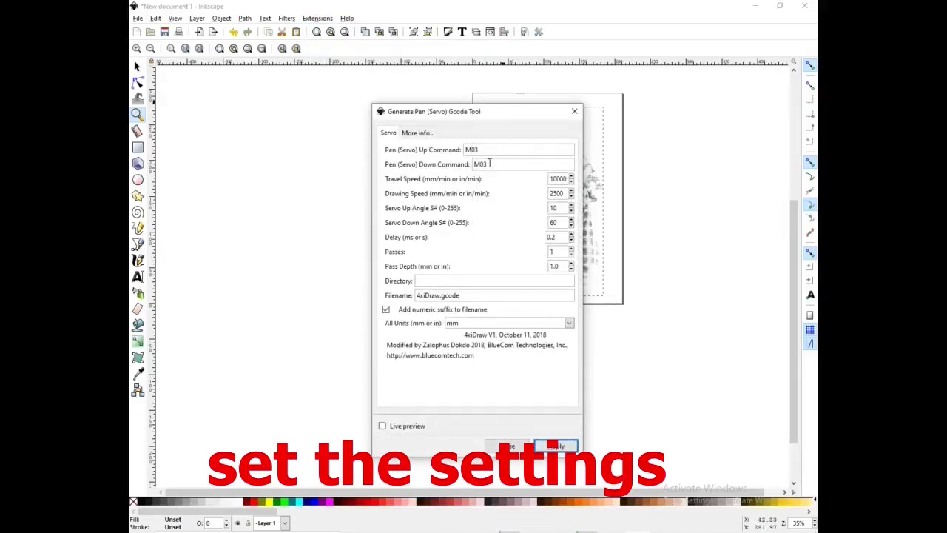
double_click(489, 163)
text(M05)
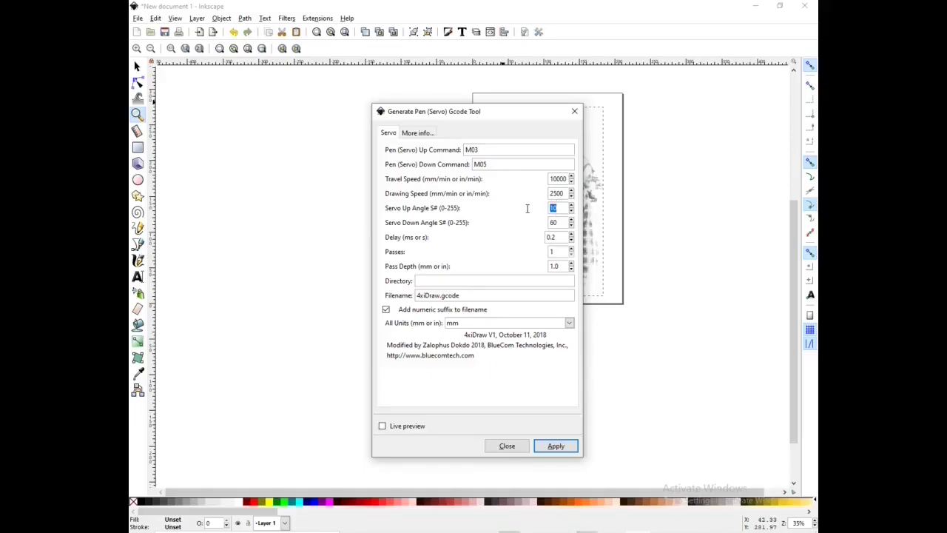
text(0)
key(Tab)
click(420, 532)
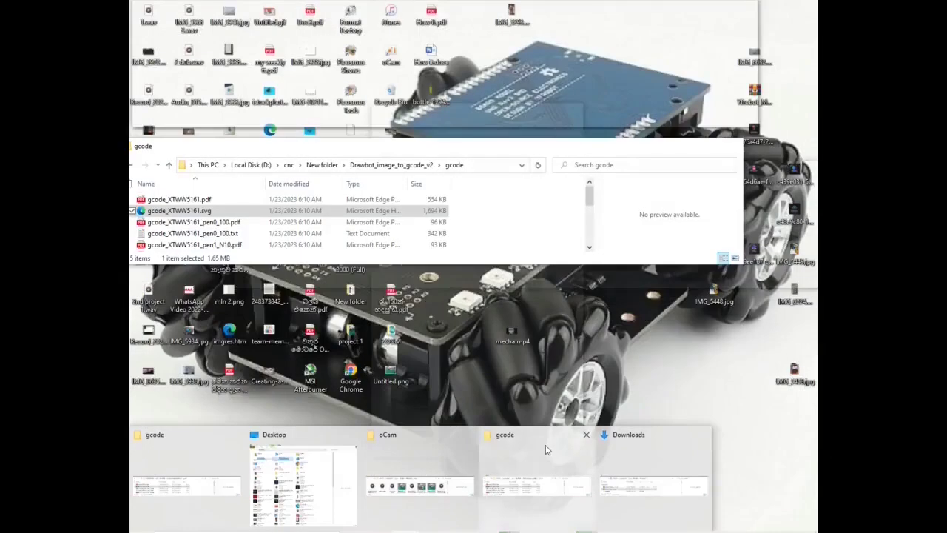
- In File Explorer, go up from the gcode folder to cnc and open New folder
click(545, 448)
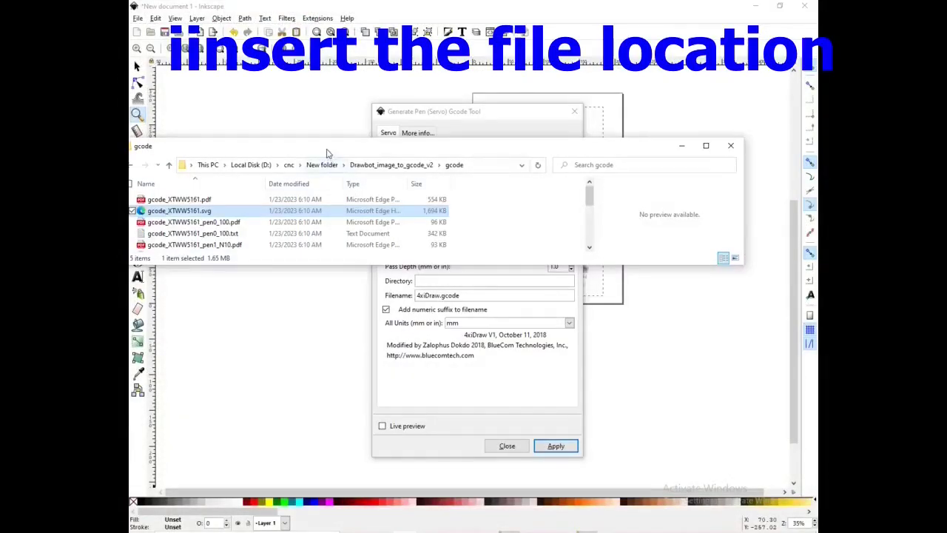
drag(266, 155, 367, 165)
click(269, 177)
click(270, 177)
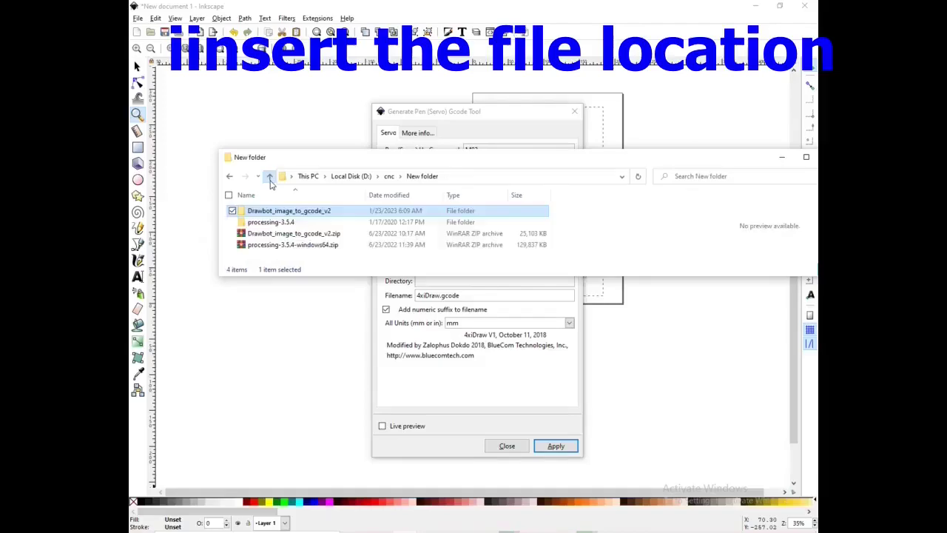
click(269, 178)
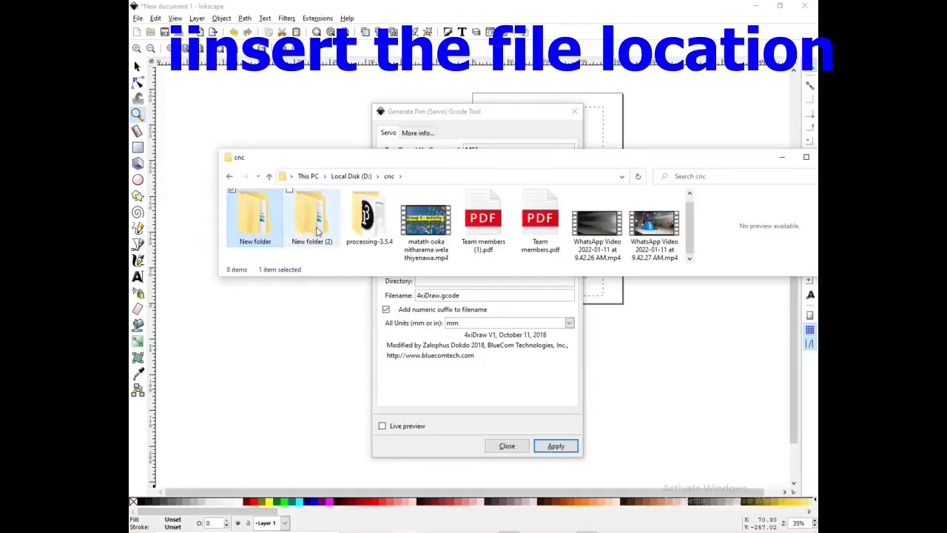
double_click(248, 225)
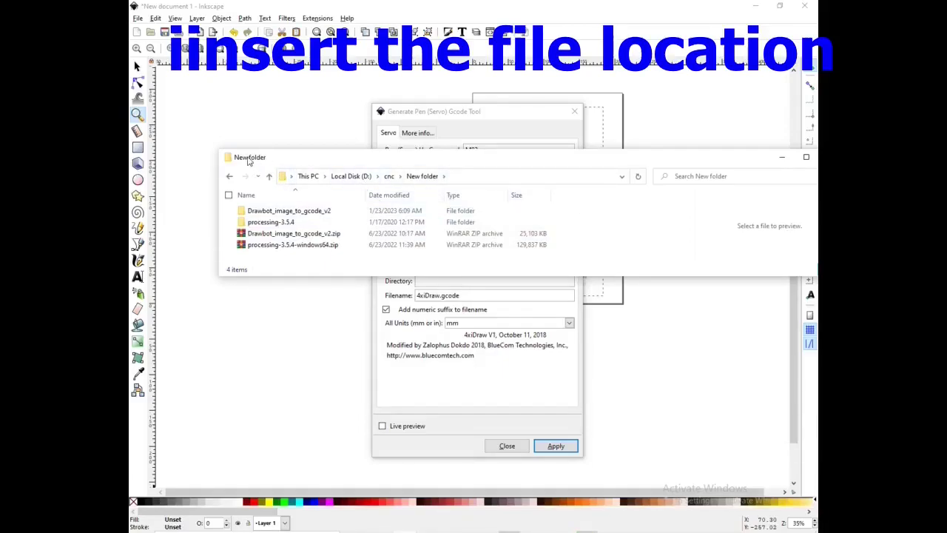
- Create a new folder named 'g code picture', open it, and select its address path
right_click(642, 245)
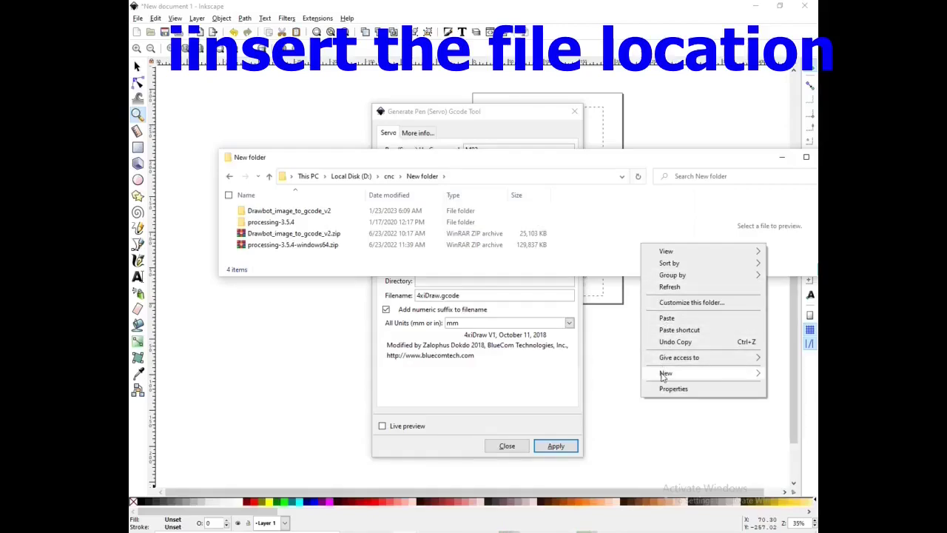
mouse_move(654, 379)
click(540, 374)
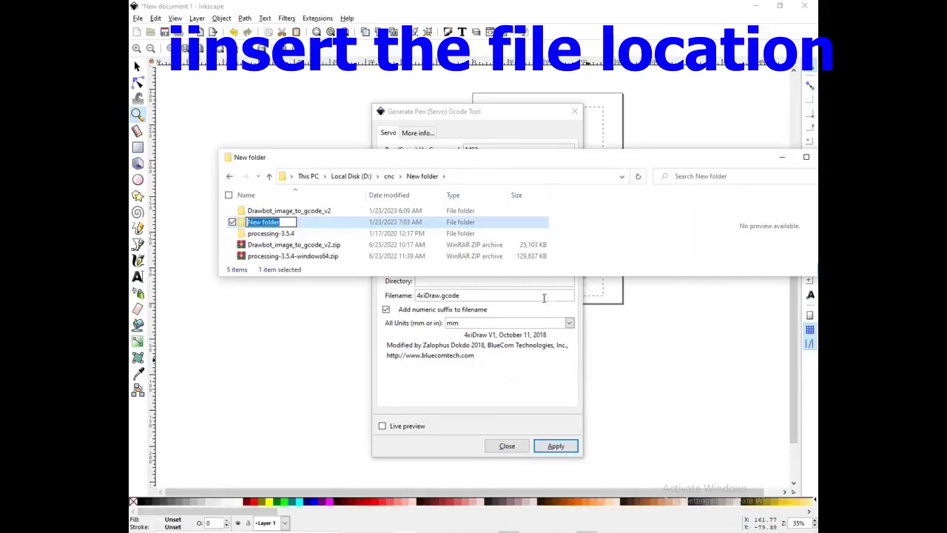
text(g)
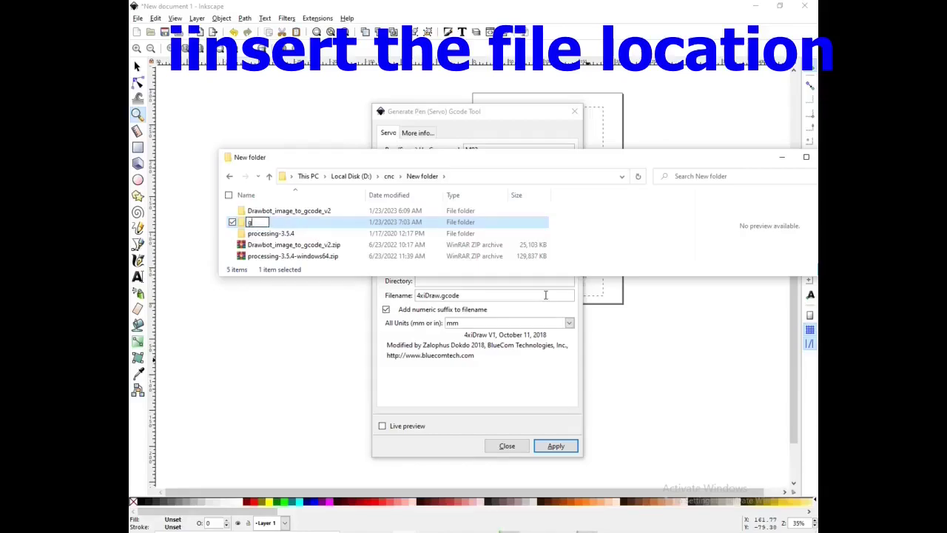
text(e picture)
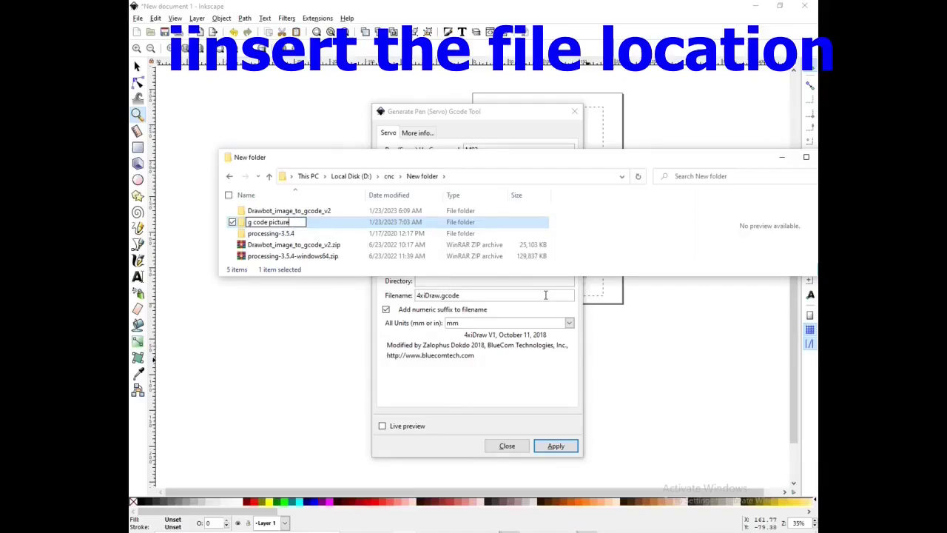
key(Return)
key(Return)
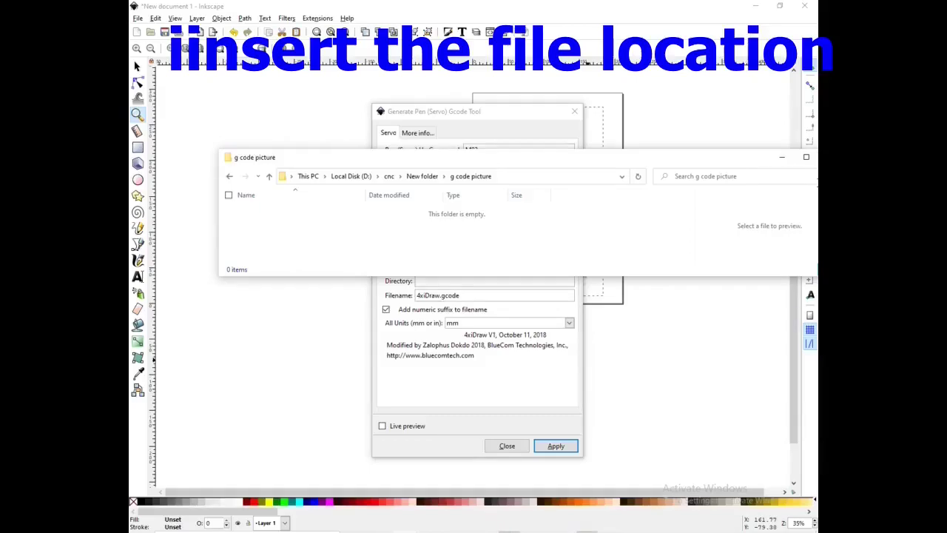
click(588, 178)
key(ctrl+c)
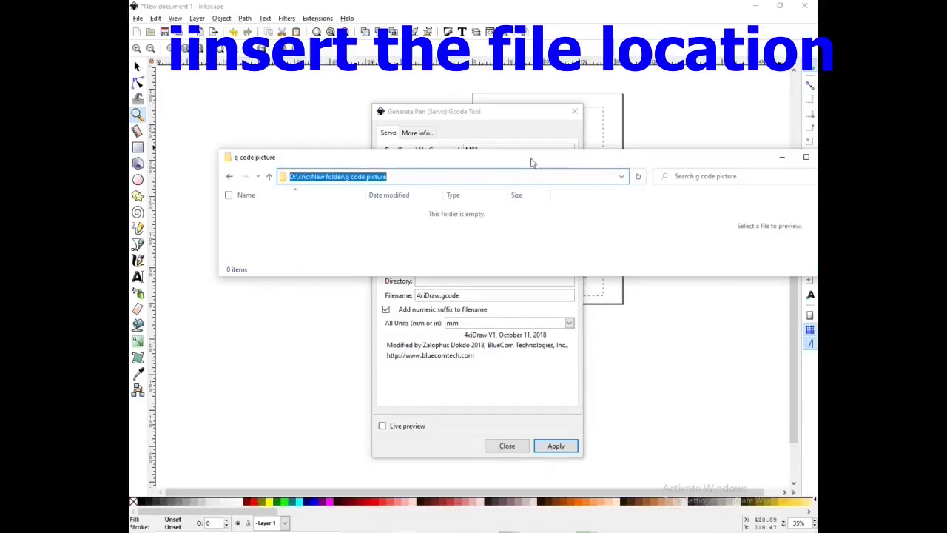
- Paste D:\cnc\New folder\g code picture as the G-code output directory and apply
click(507, 119)
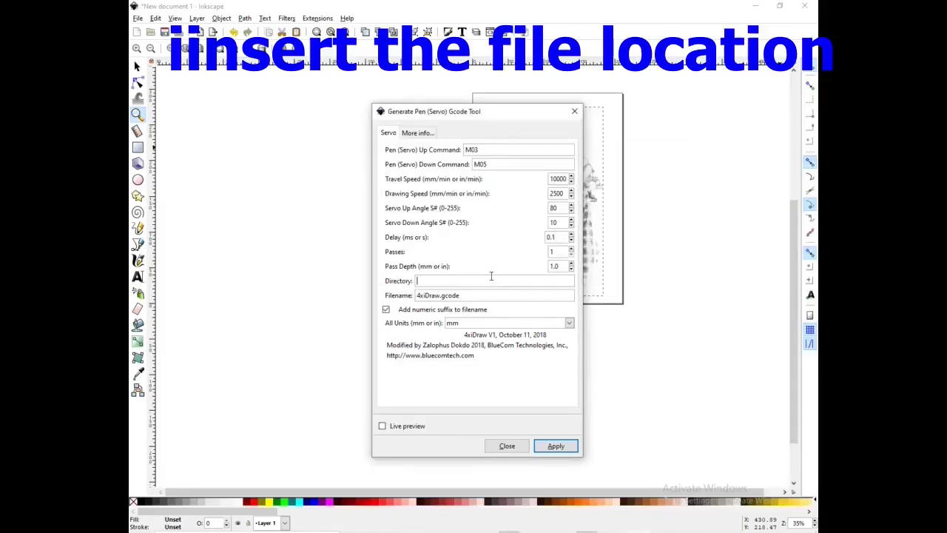
key(ctrl+v)
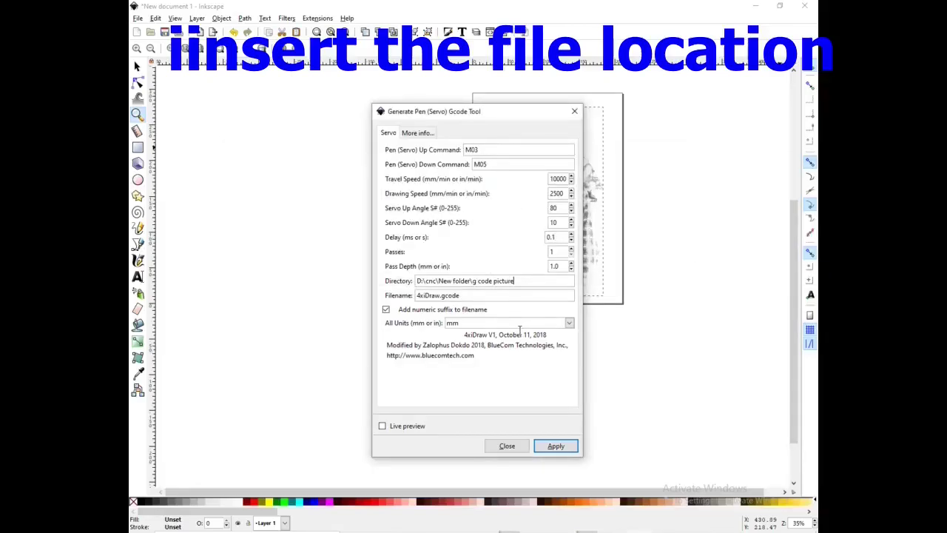
click(556, 447)
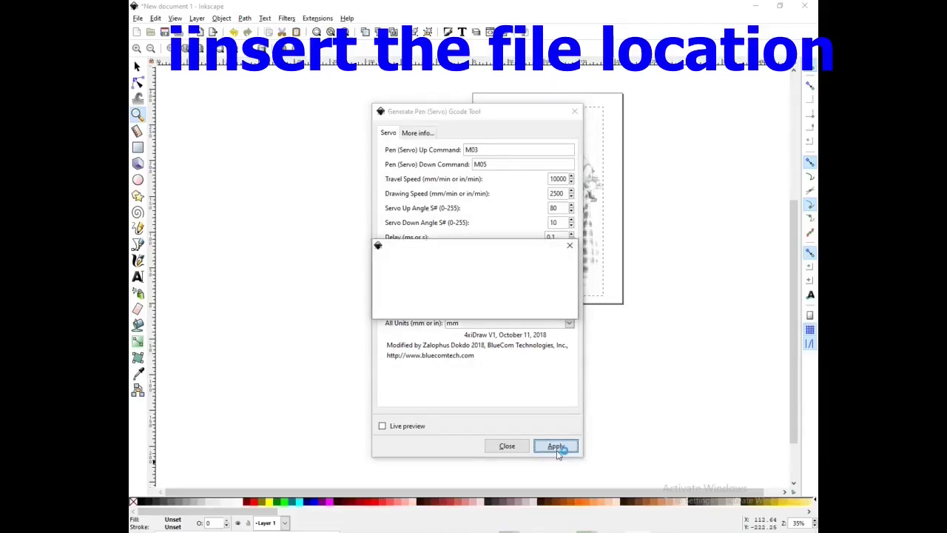